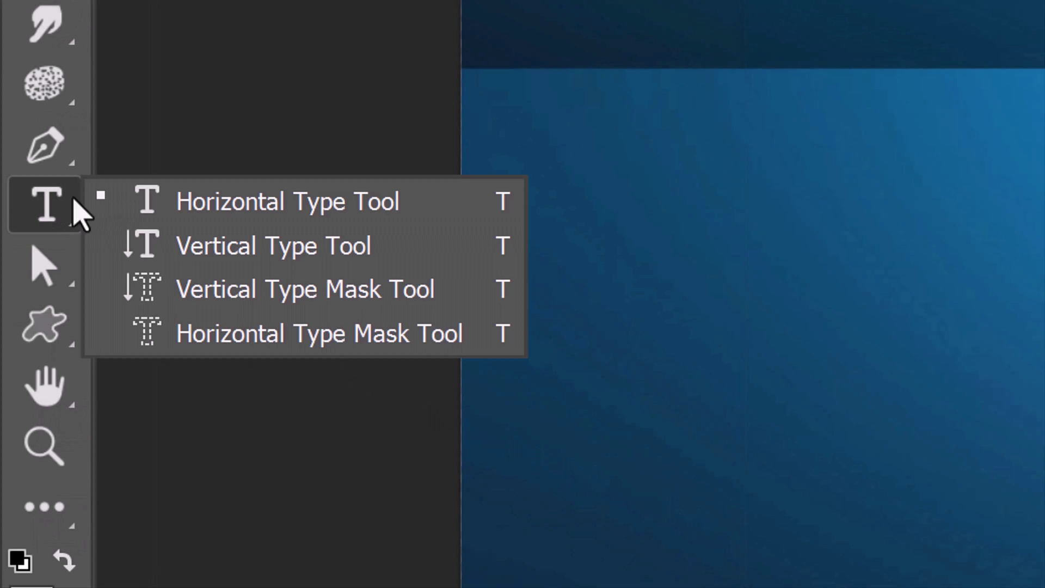
# Set the Horizontal Type tool to Bebas Neue Regular at 255 pt.
pyautogui.click(277, 217)
pyautogui.click(492, 71)
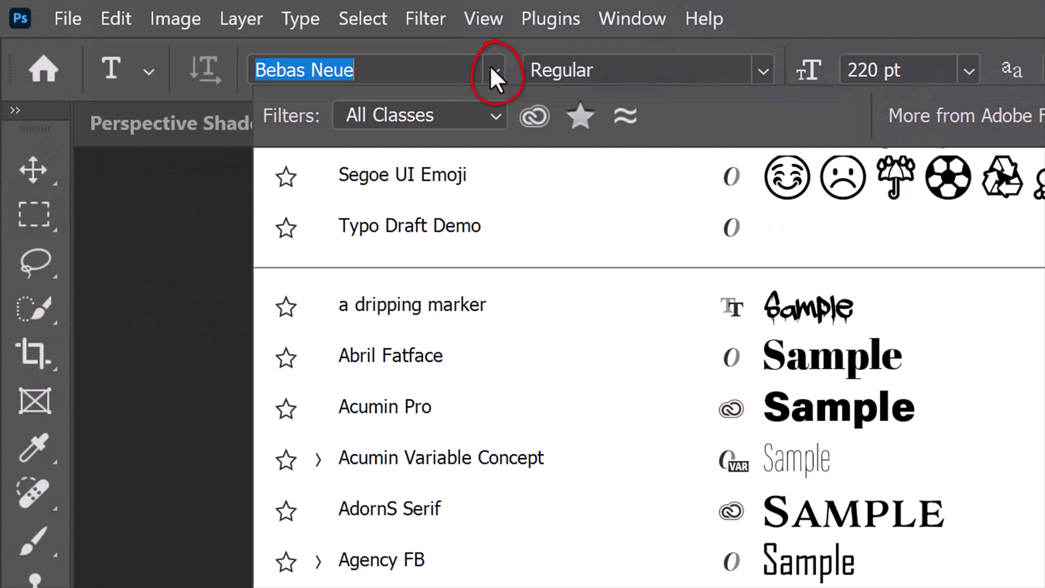
pyautogui.write('BEBA')
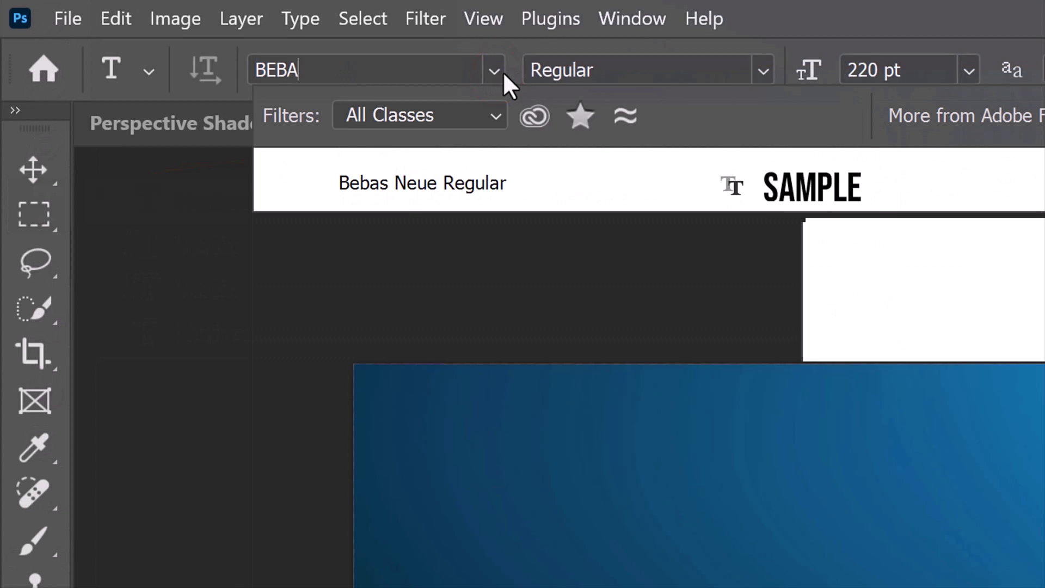
pyautogui.press('Return')
pyautogui.doubleClick(858, 70)
pyautogui.write('25')
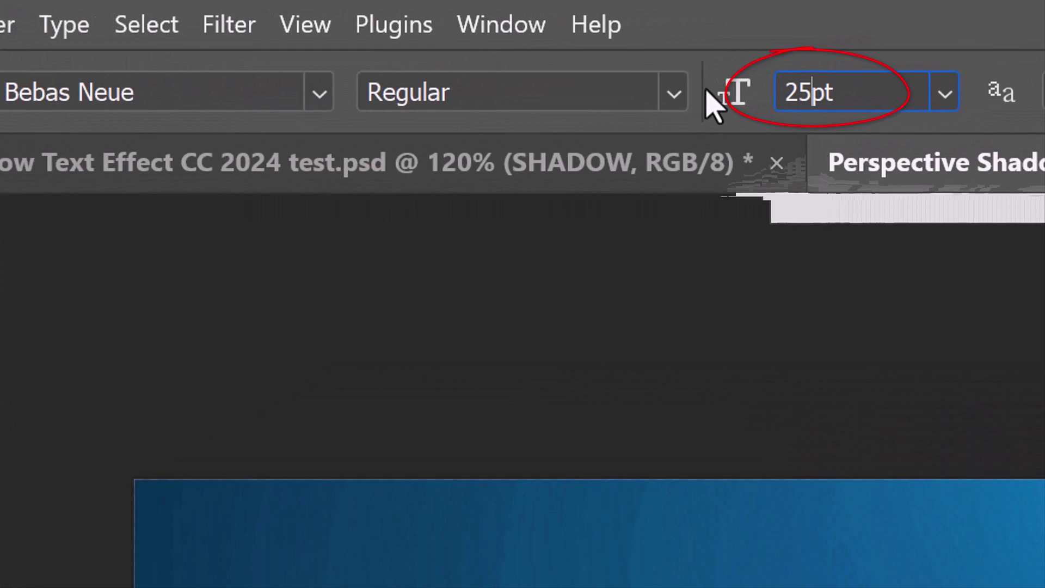
pyautogui.write('5')
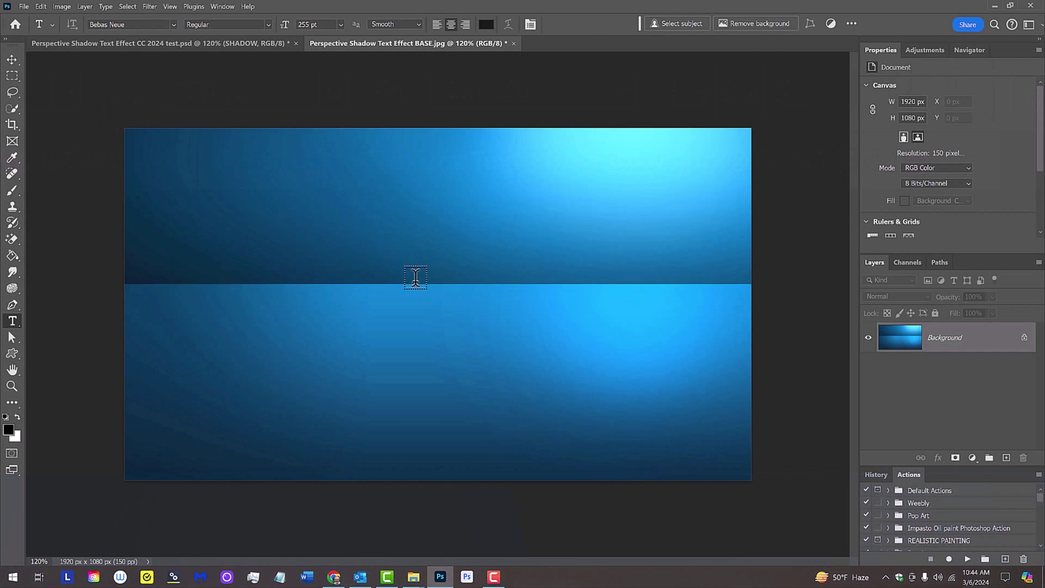
# Type 'SHADOW' on the canvas as a new type layer and commit it.
pyautogui.click(440, 306)
pyautogui.write('SHA')
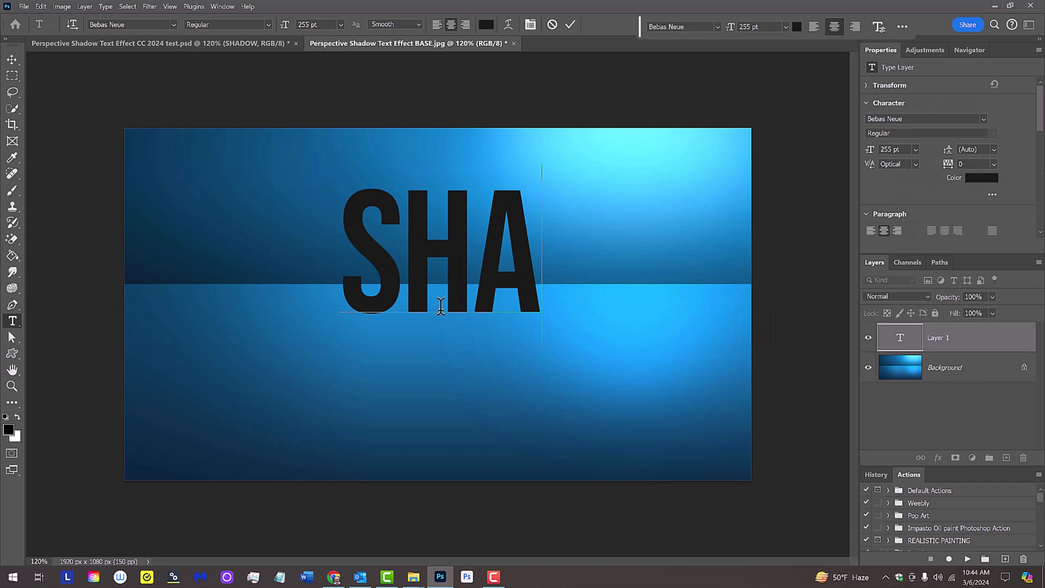
pyautogui.write('DOW')
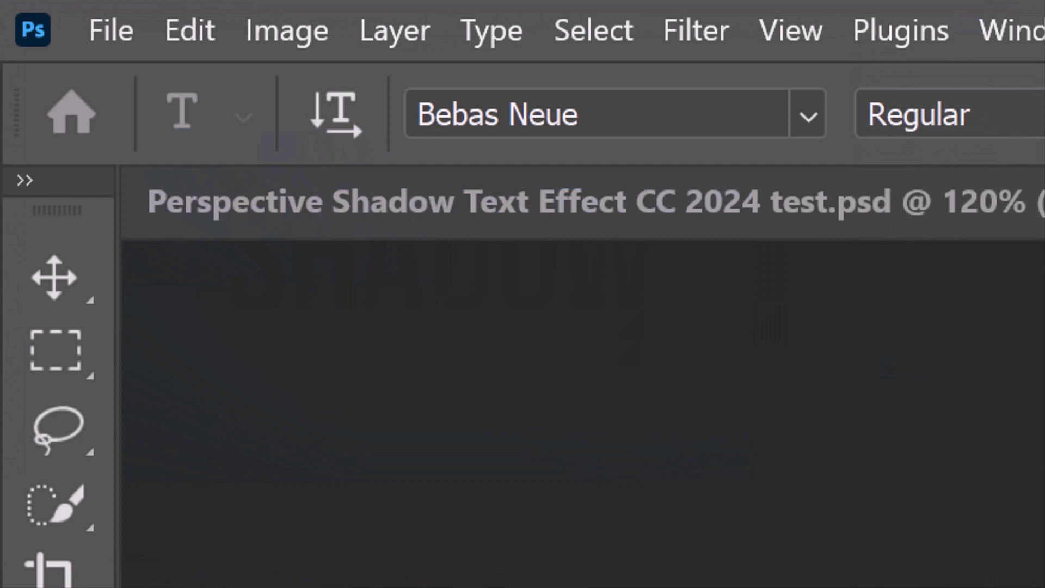
pyautogui.click(10, 62)
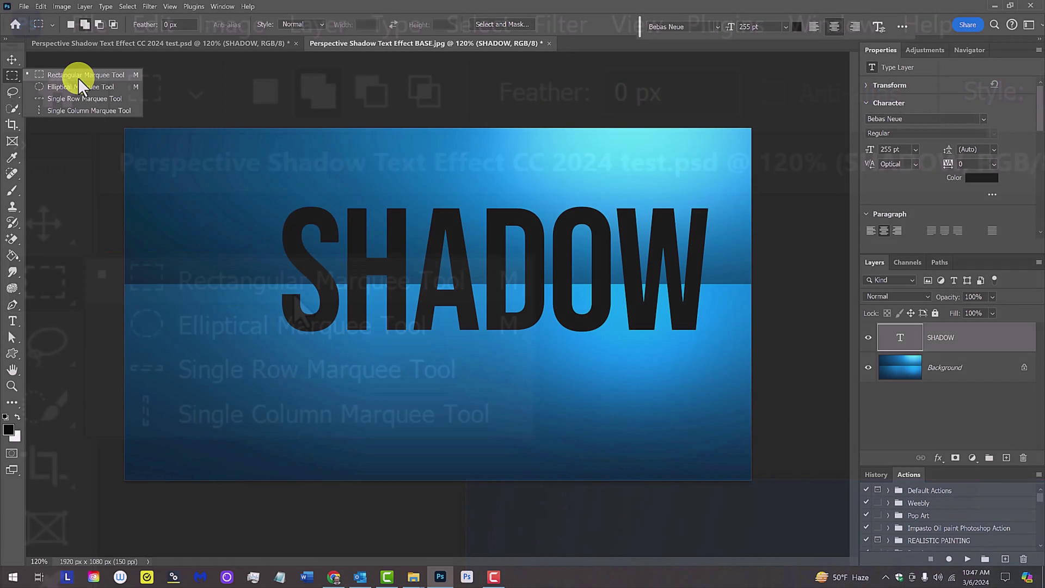
# Mask the SHADOW layer to the area above the horizon and unlink the mask.
pyautogui.moveTo(81, 82); pyautogui.dragTo(745, 219)
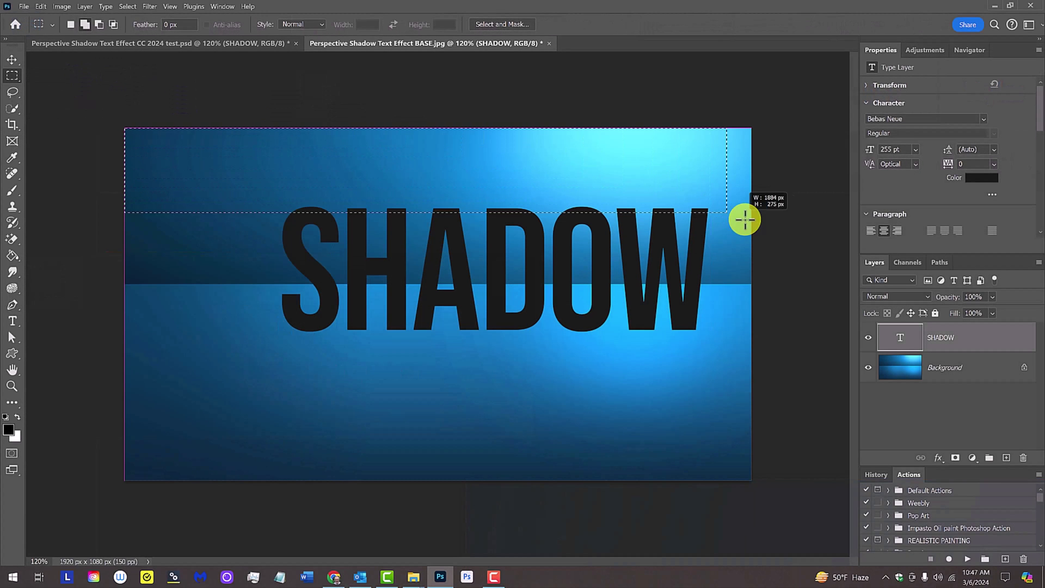
pyautogui.moveTo(744, 219); pyautogui.dragTo(774, 284)
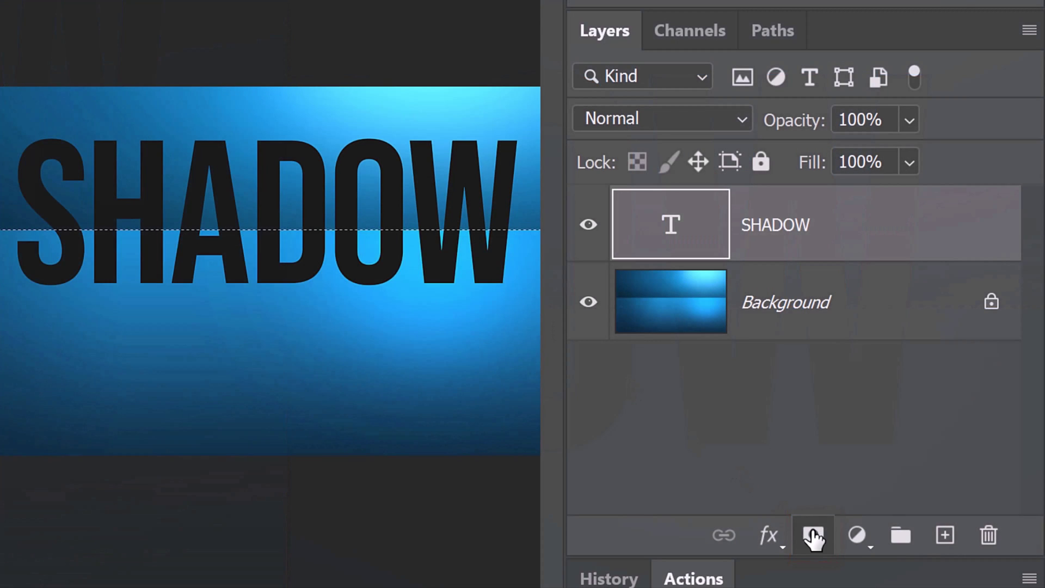
pyautogui.click(813, 535)
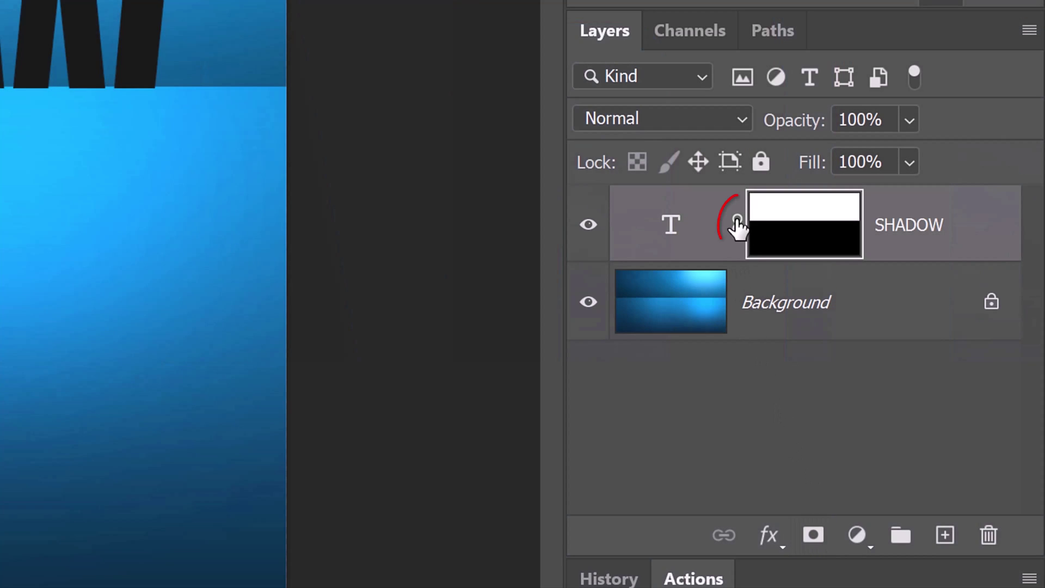
pyautogui.click(738, 220)
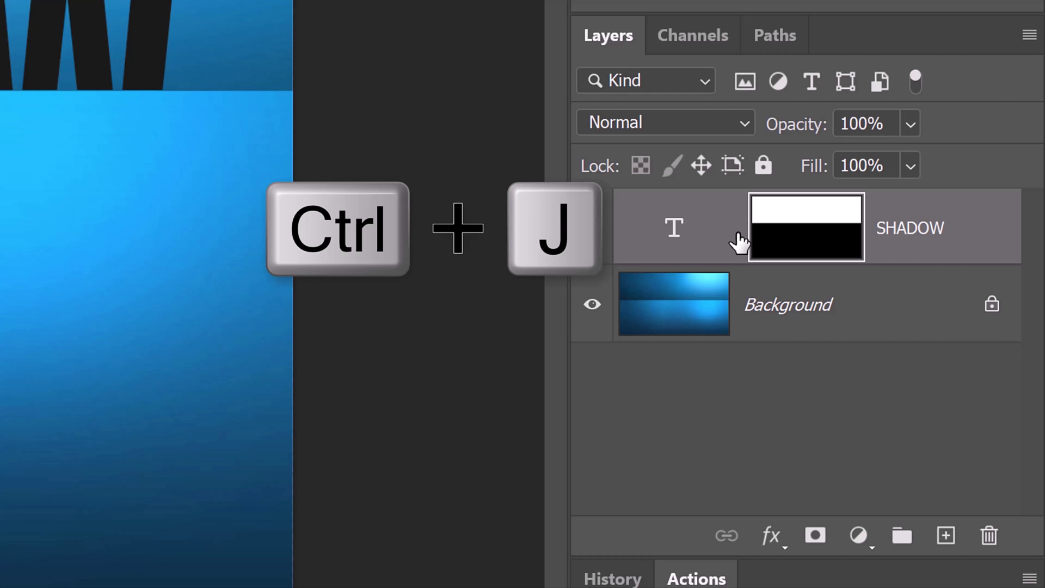
# Duplicate the SHADOW layer with Ctrl+J and add Bevel & Emboss to the copy.
pyautogui.hotkey('ctrl', 'j')
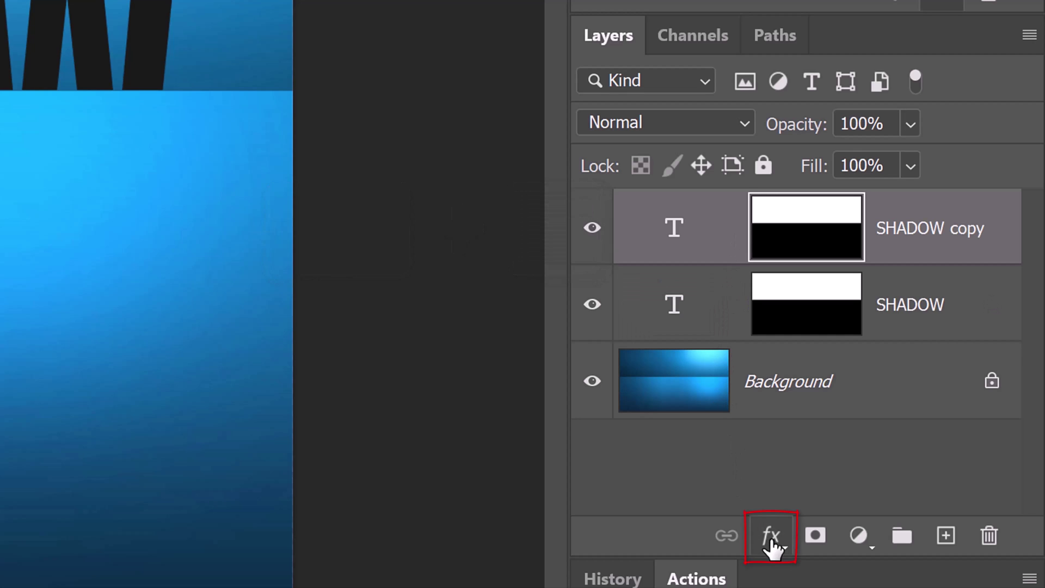
pyautogui.click(772, 539)
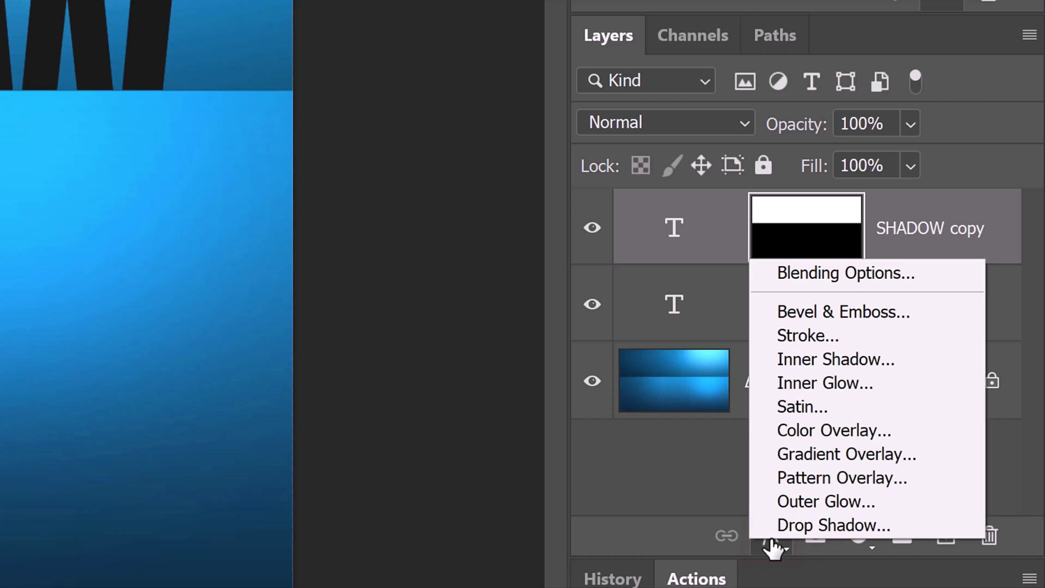
pyautogui.click(807, 312)
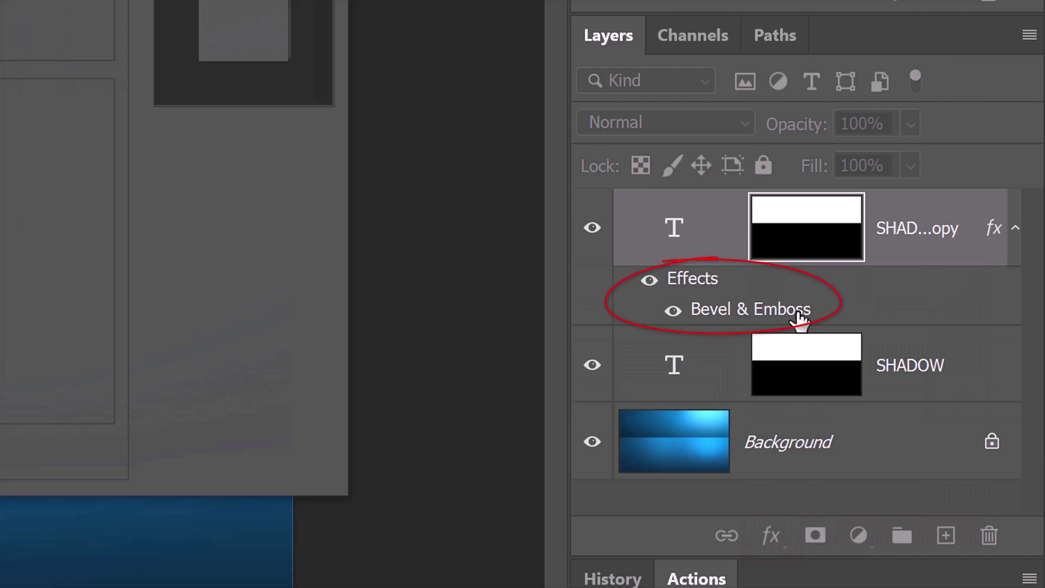
# Set Outer Bevel, Smooth, depth 100, size 7, angle 63, altitude 42, highlight 32%, shadow 0%.
pyautogui.doubleClick(799, 315)
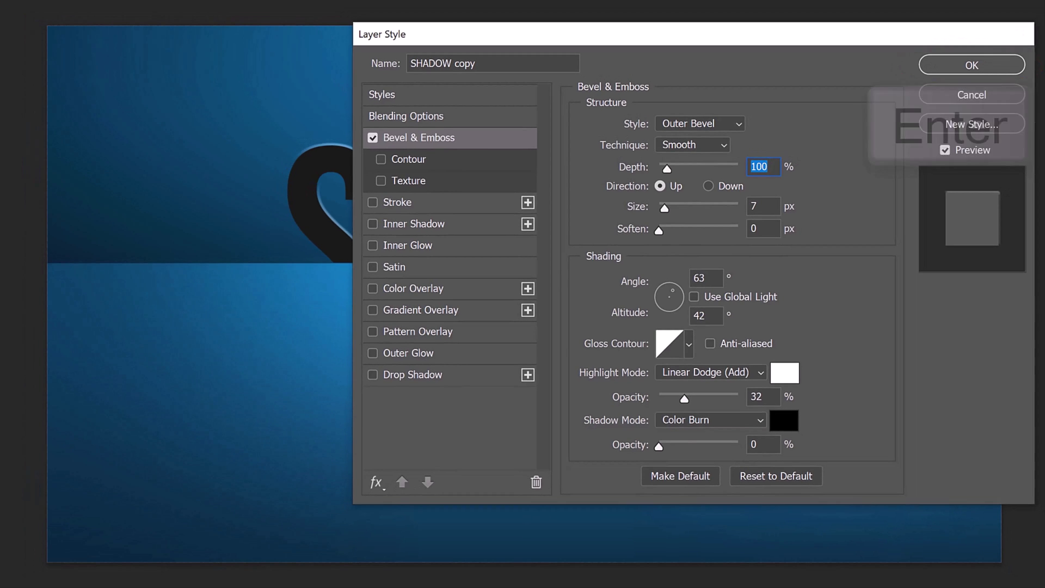
pyautogui.press('Return')
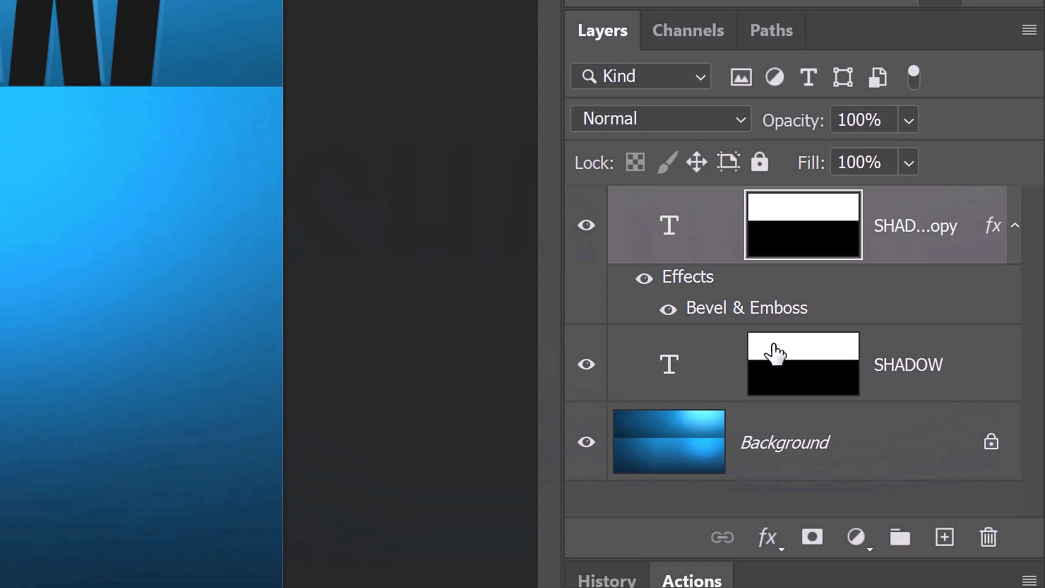
# Invert the original SHADOW layer's mask with Ctrl+I.
pyautogui.click(781, 370)
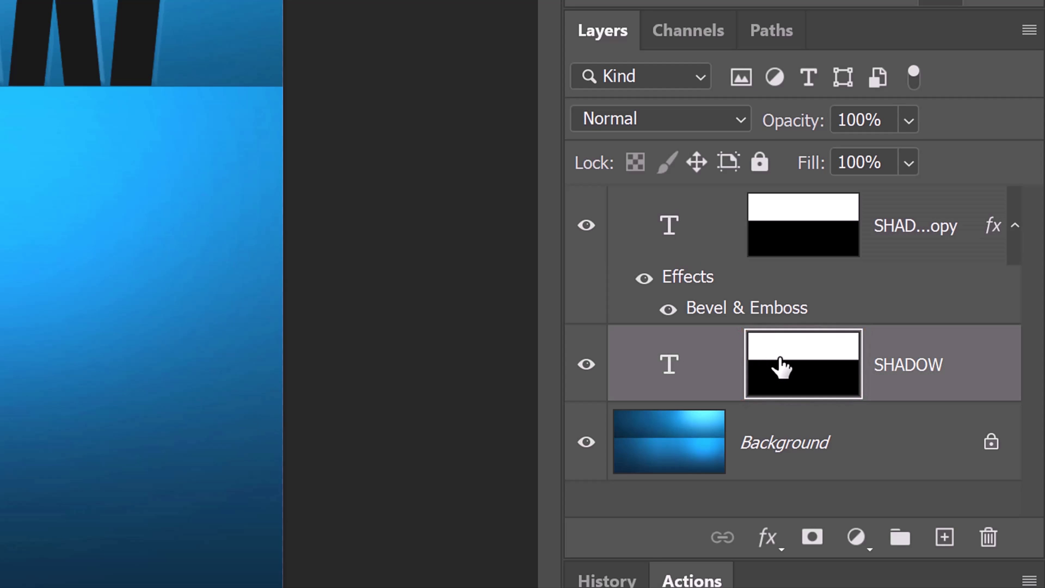
pyautogui.hotkey('ctrl', 'i')
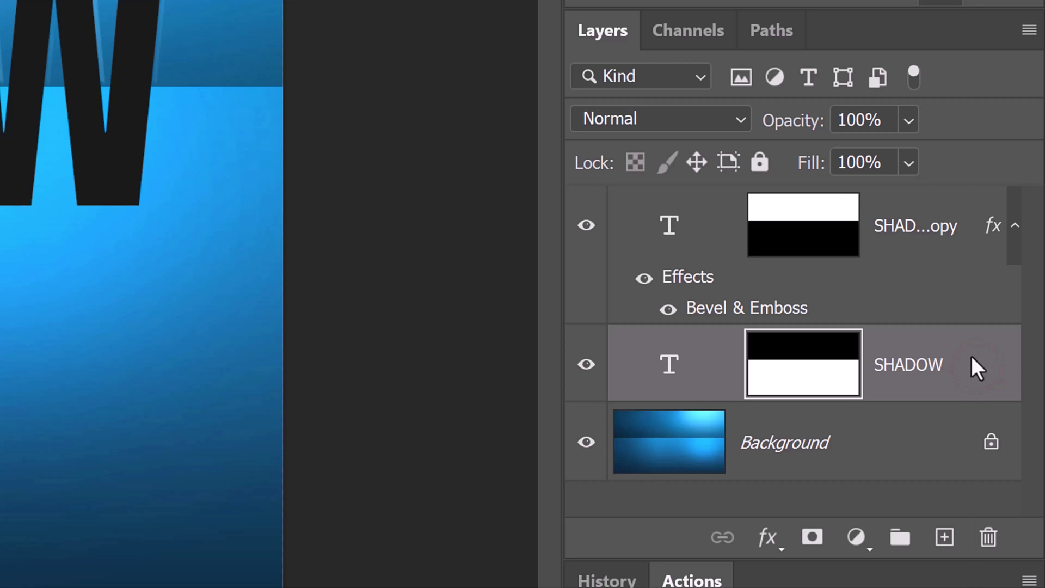
# Rasterize the SHADOW type layer and load its mask as a selection.
pyautogui.rightClick(970, 355)
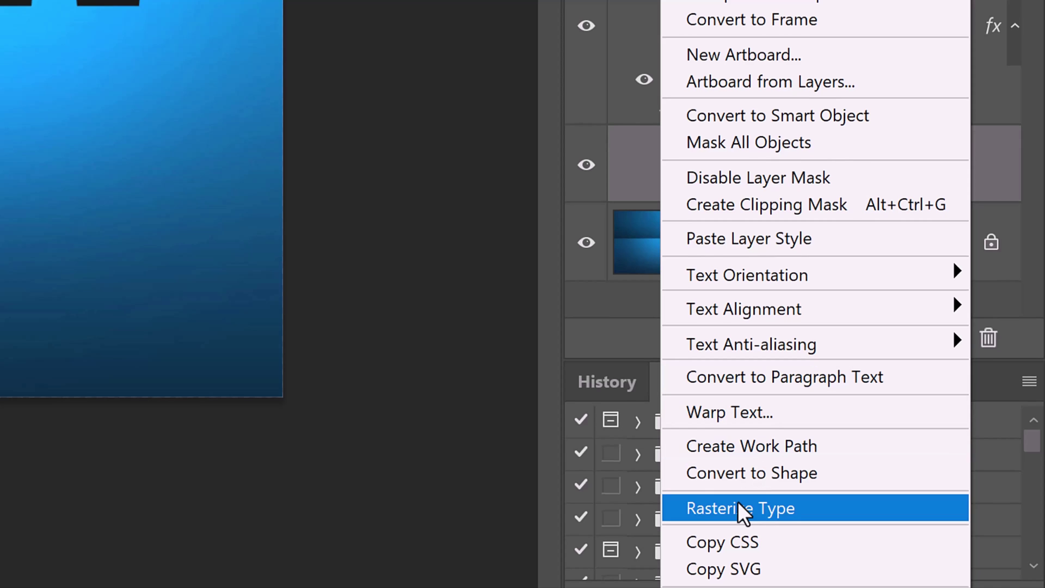
pyautogui.click(742, 512)
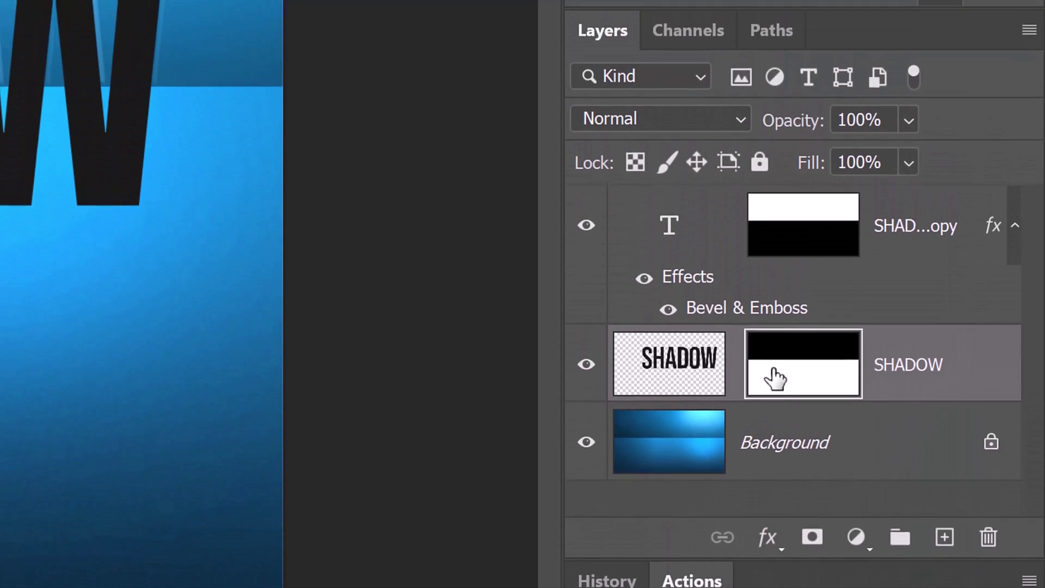
pyautogui.keyDown('ctrl'); pyautogui.click(774, 377); pyautogui.keyUp('ctrl')
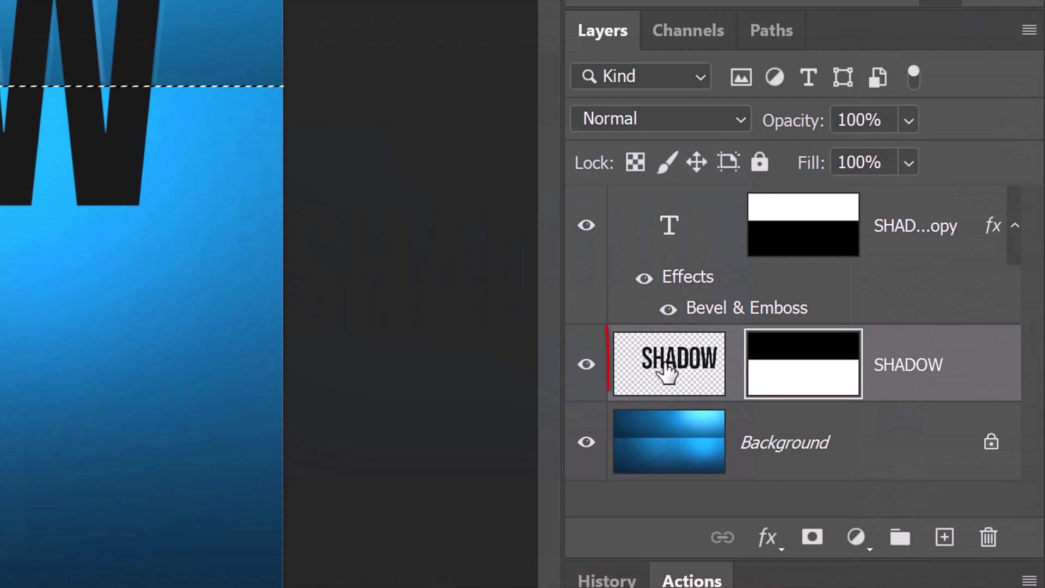
# Copy the selected lower half of the SHADOW pixels onto Layer 1.
pyautogui.click(668, 371)
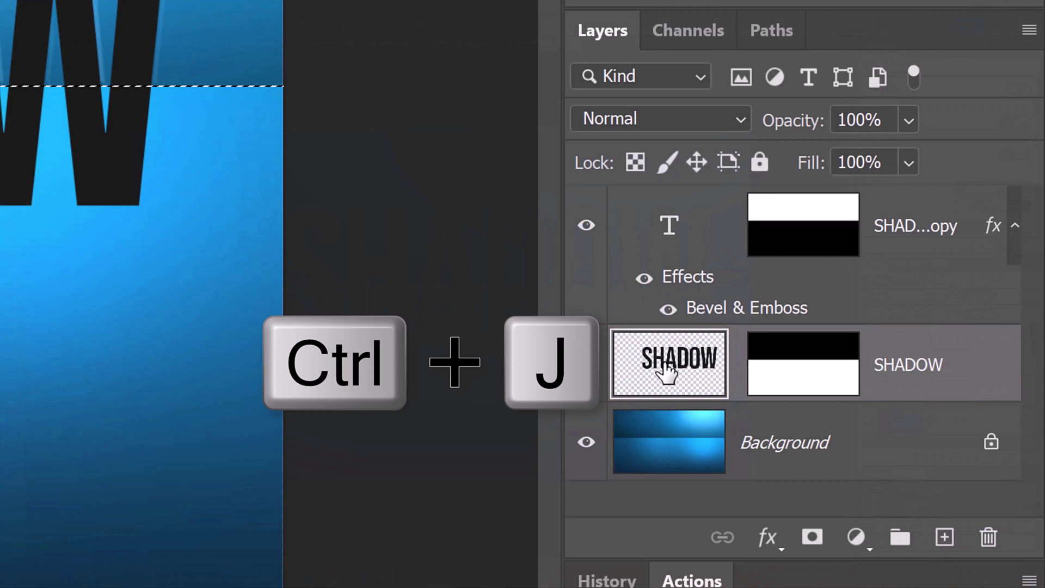
pyautogui.hotkey('ctrl', 'j')
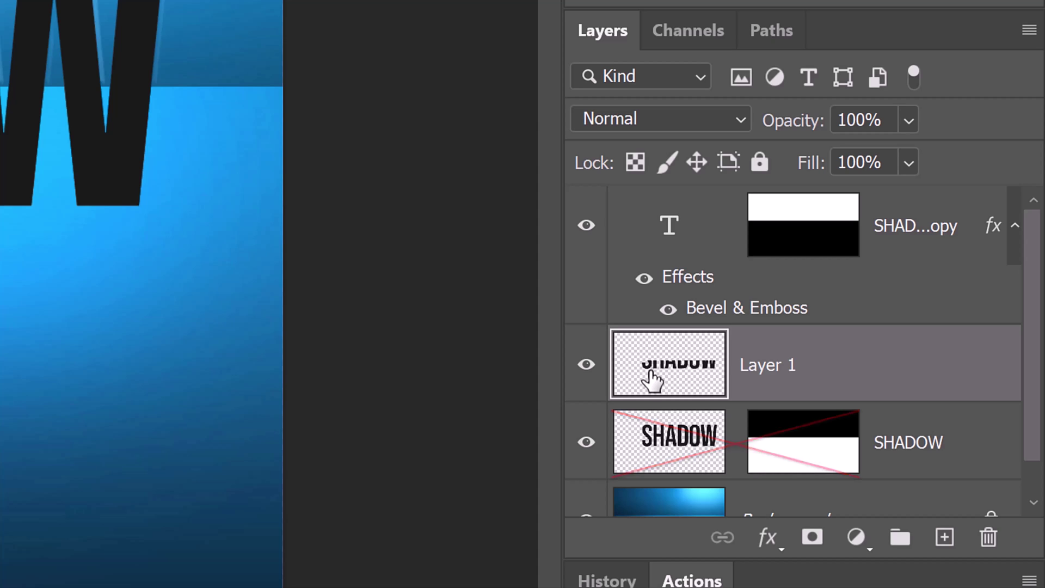
# Delete the original SHADOW layer and convert Layer 1 to a smart object.
pyautogui.click(658, 441)
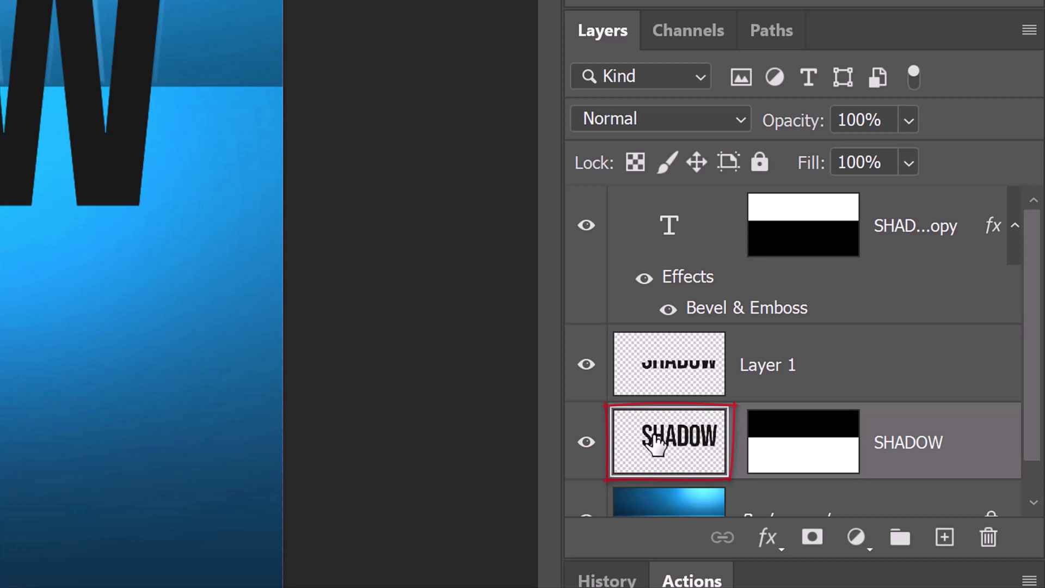
pyautogui.press('Delete')
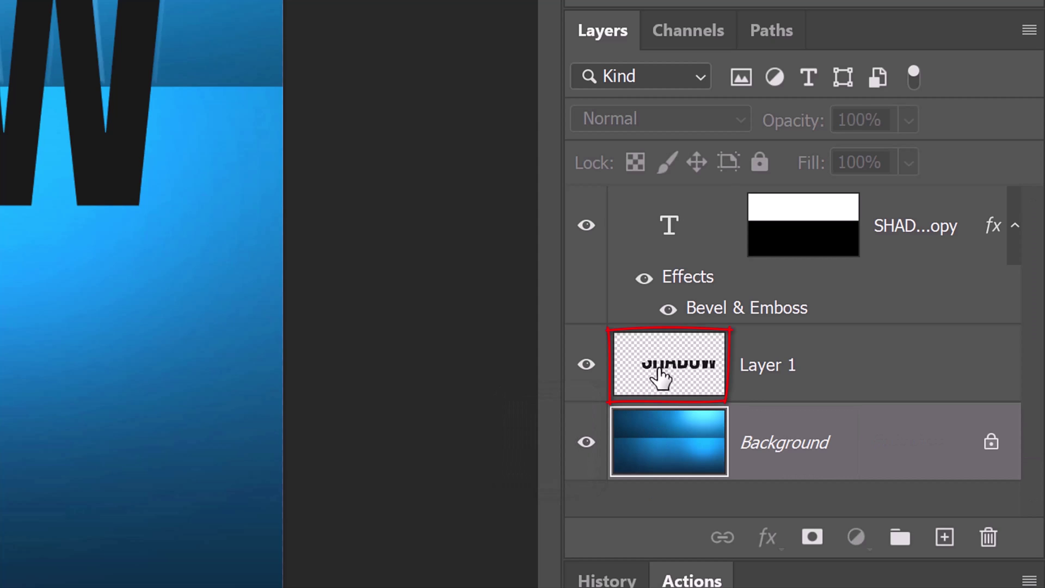
pyautogui.click(660, 377)
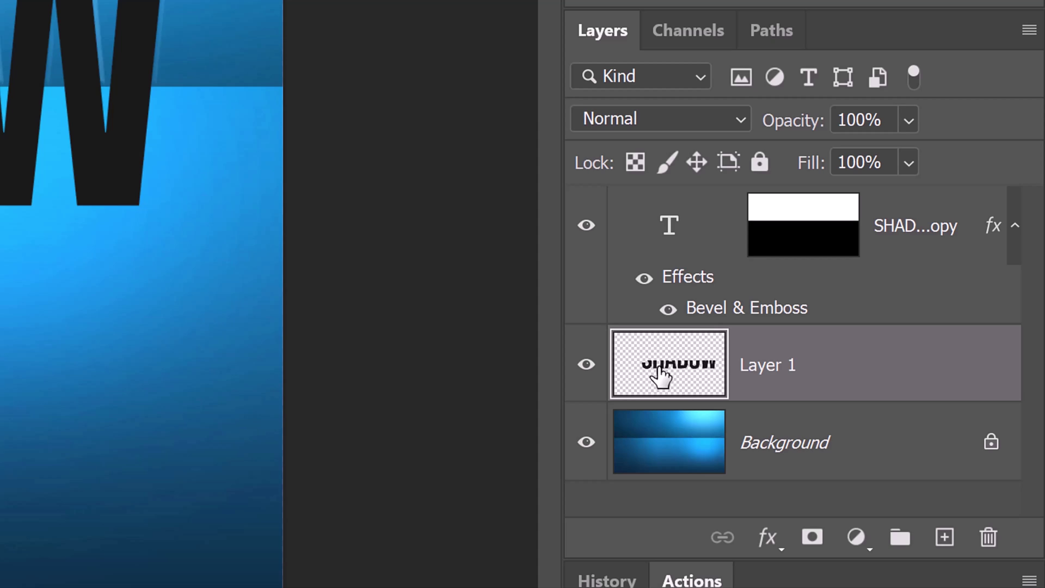
pyautogui.click(1028, 30)
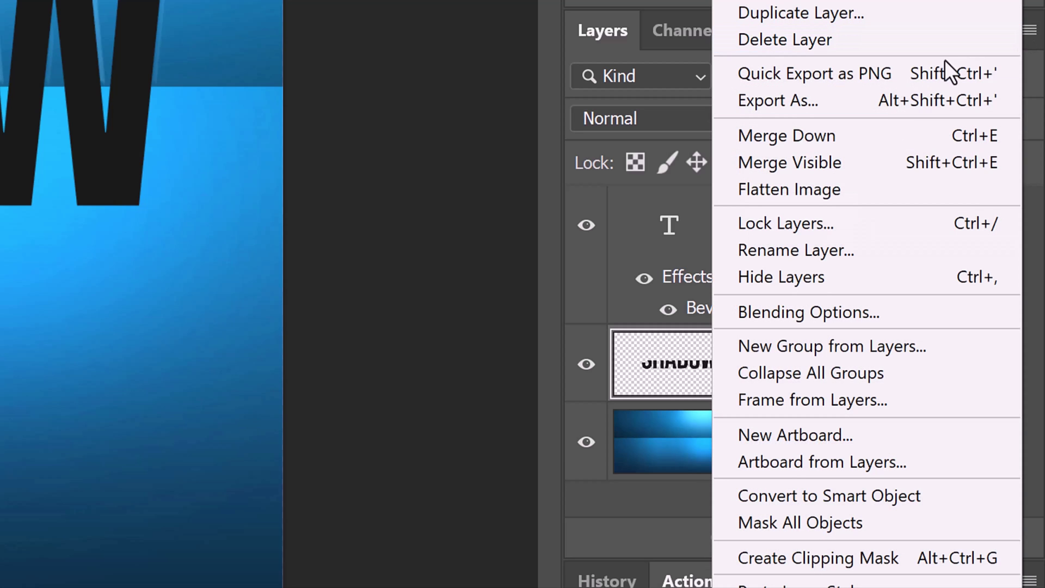
pyautogui.click(802, 493)
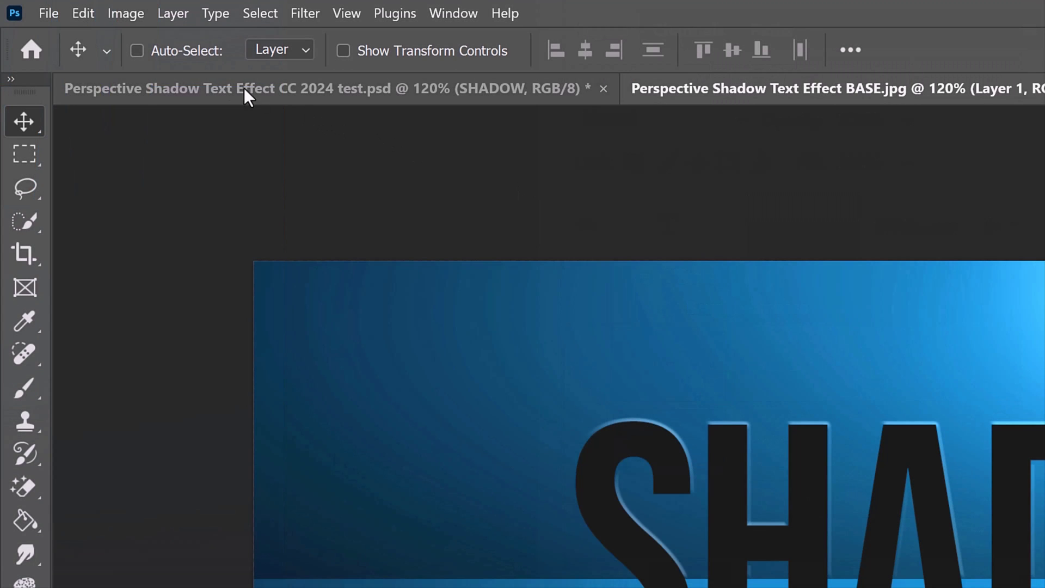
# Start a Distort transform on Layer 1 from Edit > Transform.
pyautogui.click(84, 14)
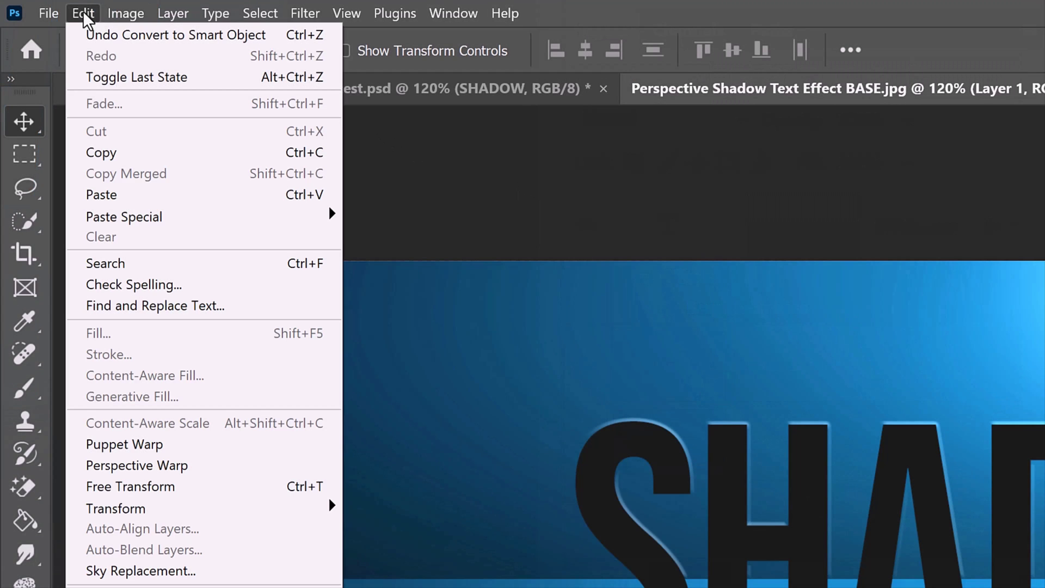
pyautogui.moveTo(170, 201)
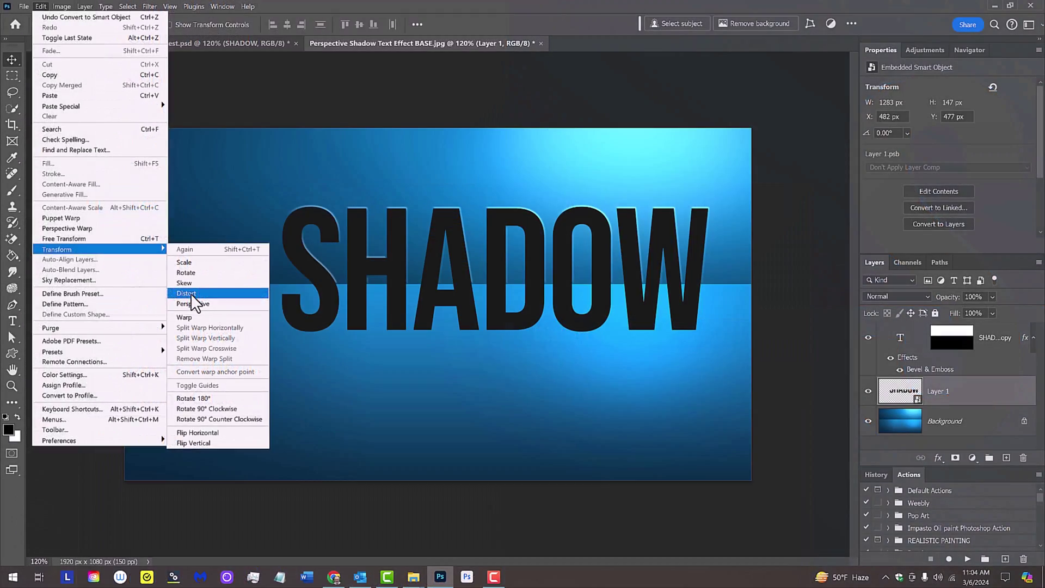
pyautogui.click(576, 338)
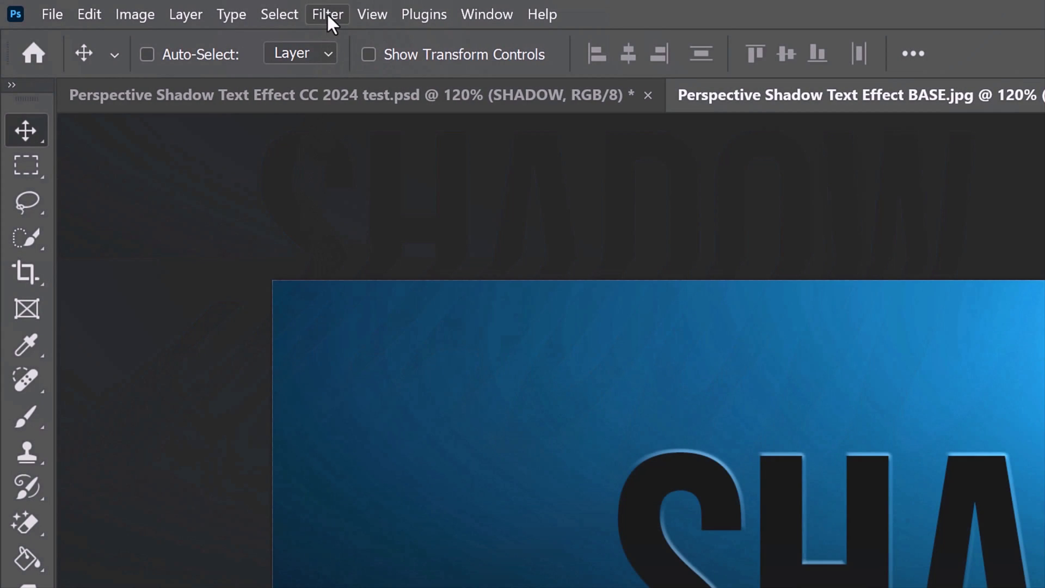
# Apply a Blur Gallery Tilt-Shift blur to the slanted shadow.
pyautogui.click(329, 20)
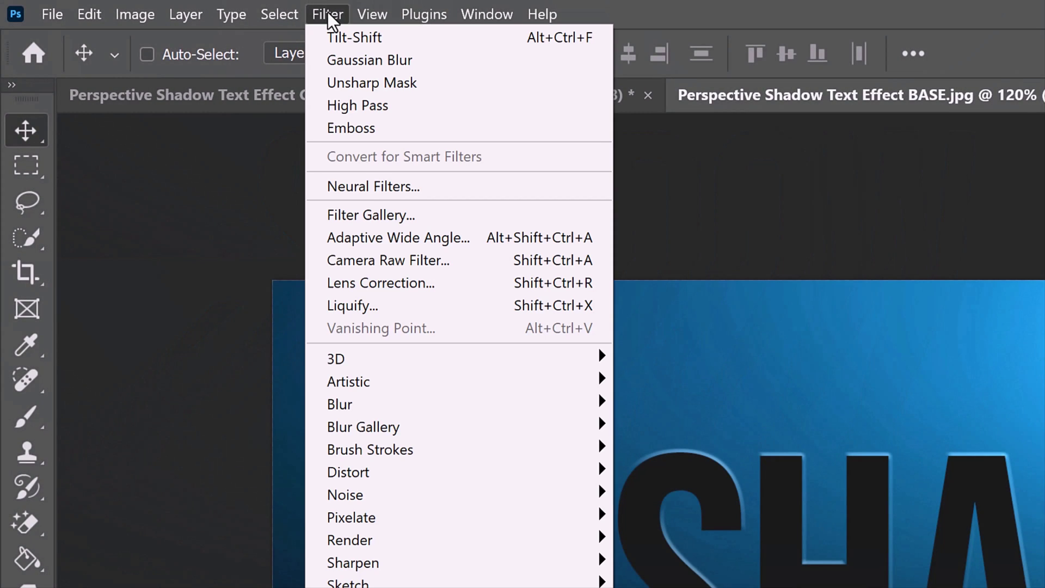
pyautogui.moveTo(363, 427)
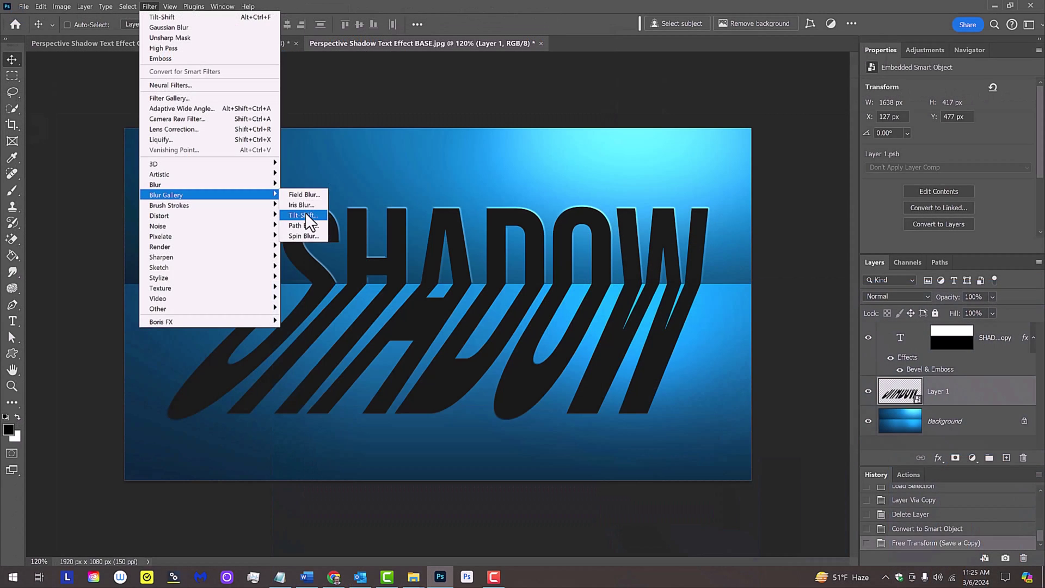
pyautogui.click(305, 211)
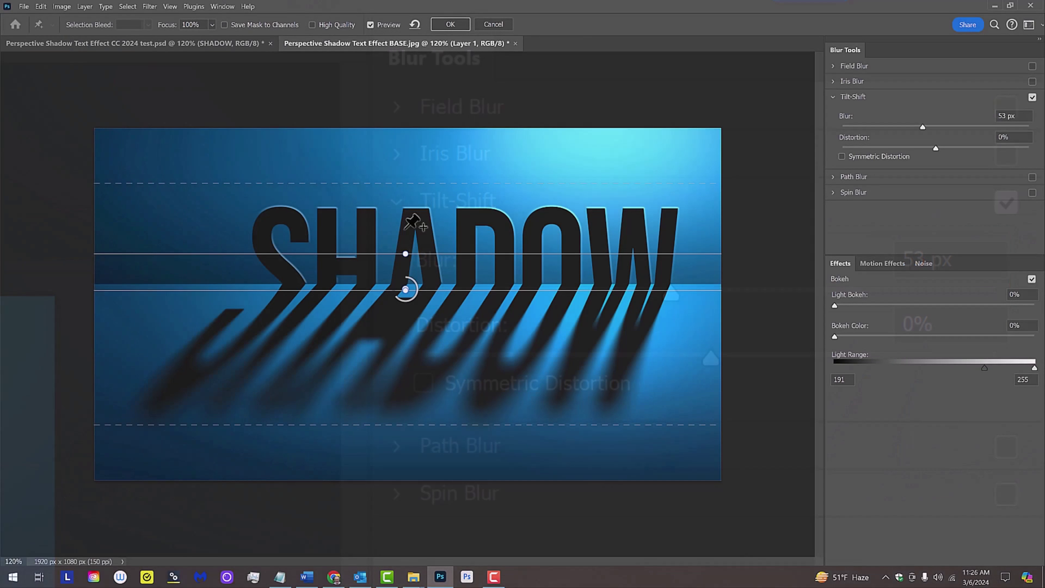
# Confirm the tilt-shift blur and give Layer 1 a white layer mask.
pyautogui.click(447, 25)
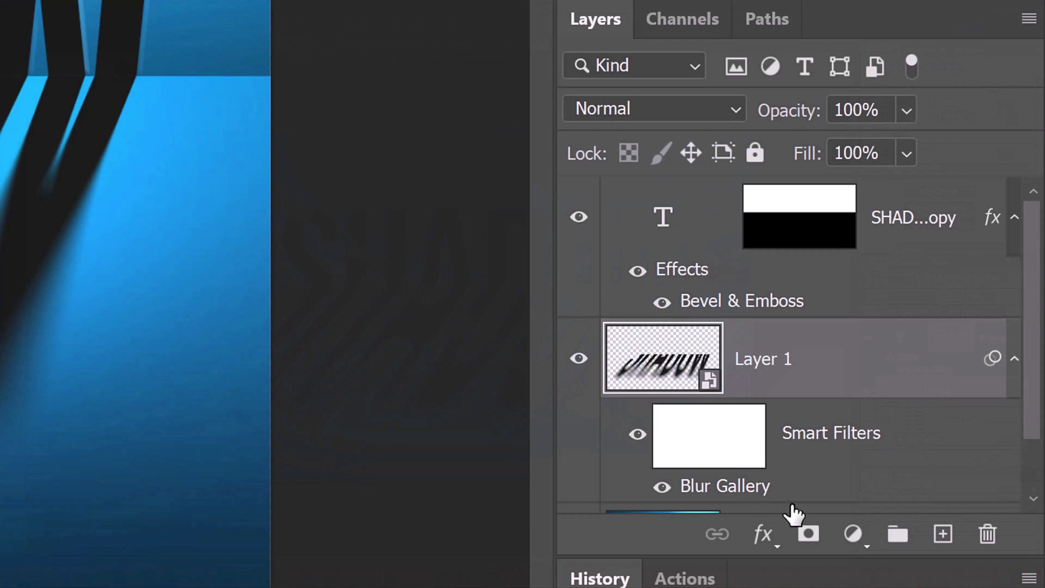
pyautogui.click(808, 535)
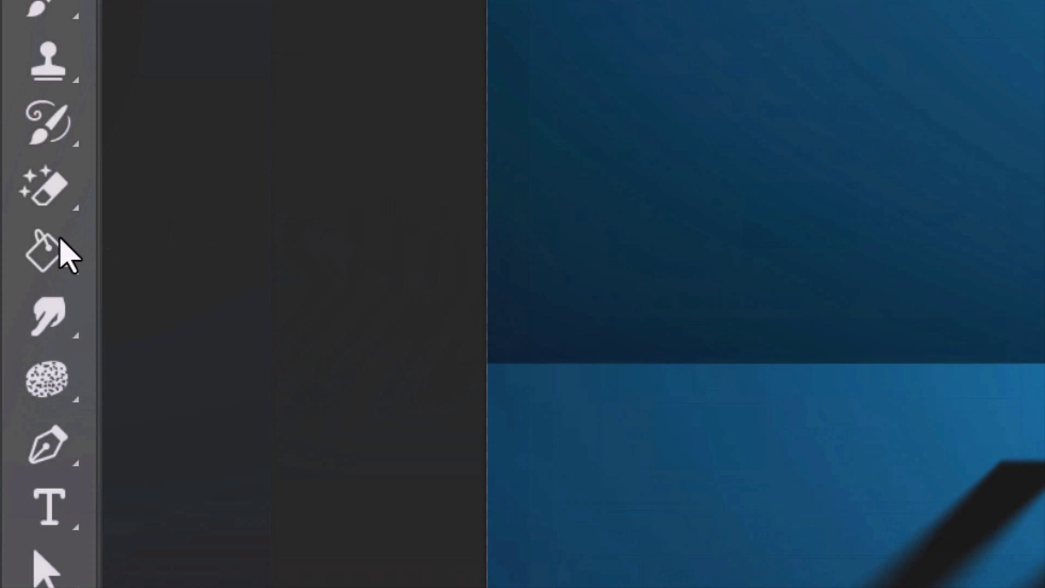
# Draw a linear black-to-white Basics gradient on Layer 1's mask, from the bottom up to the text base.
pyautogui.rightClick(64, 254)
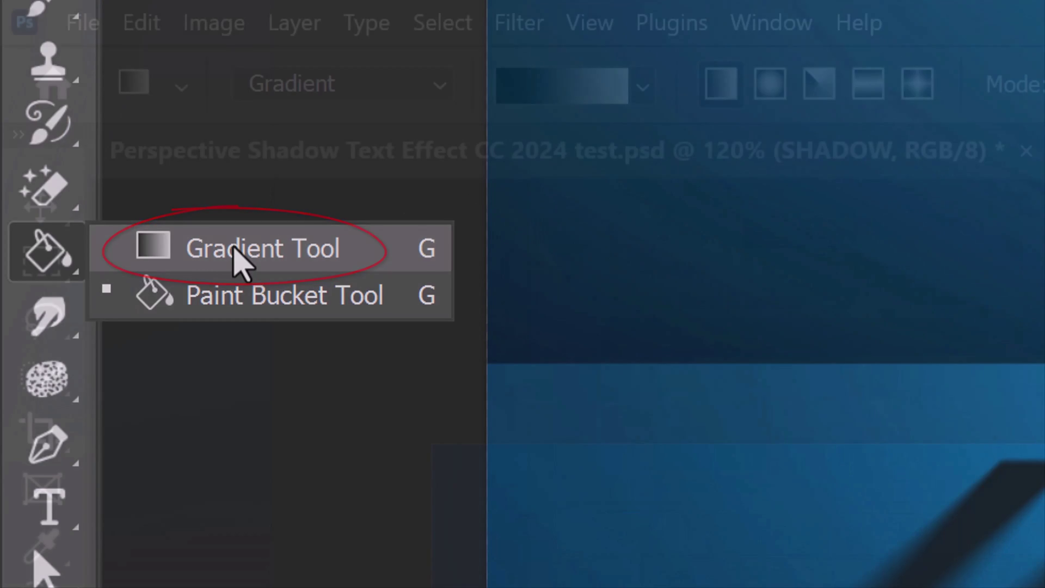
pyautogui.click(238, 261)
pyautogui.click(643, 86)
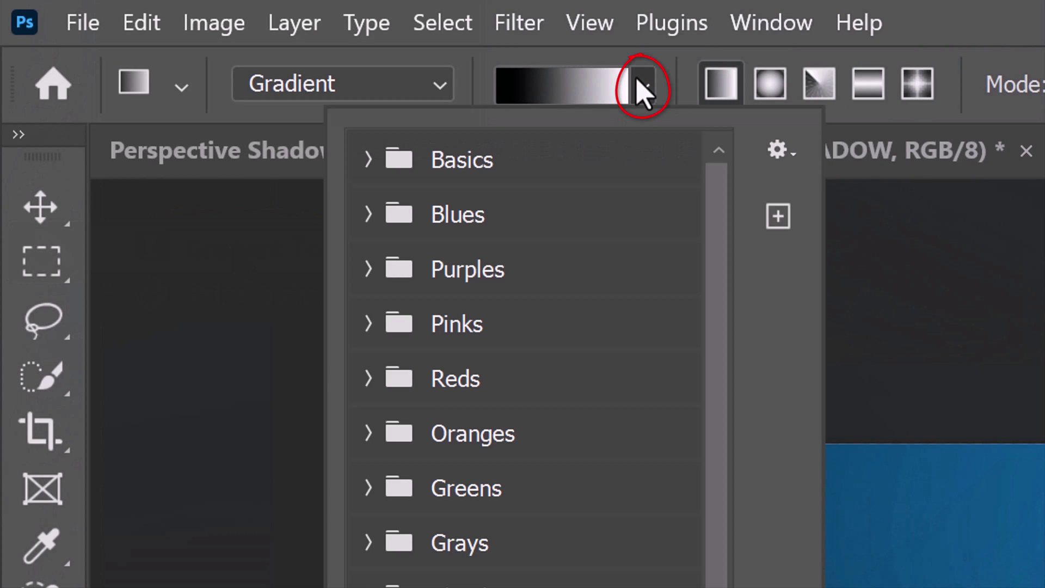
pyautogui.click(369, 159)
pyautogui.click(531, 221)
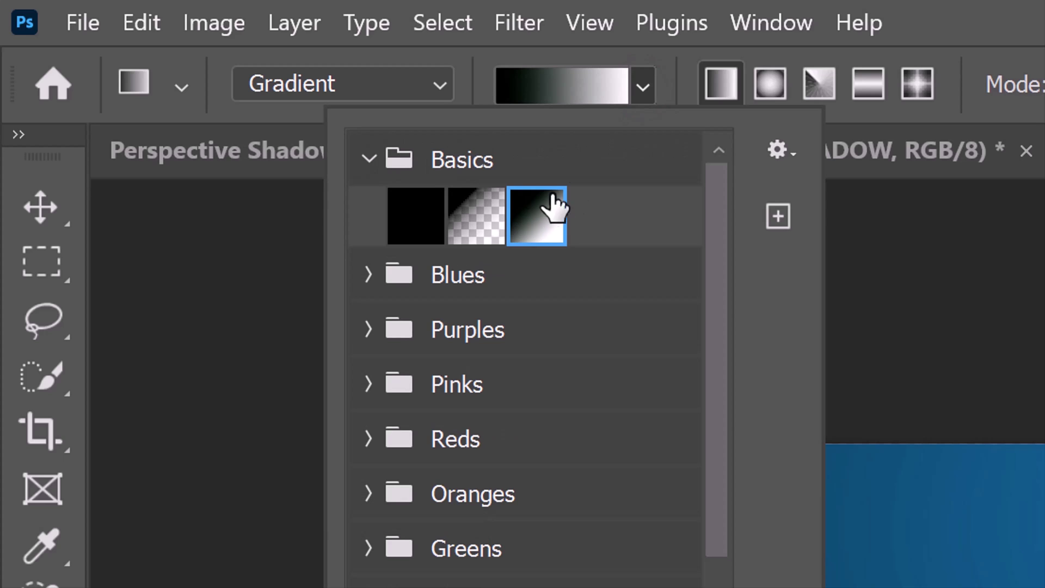
pyautogui.click(718, 82)
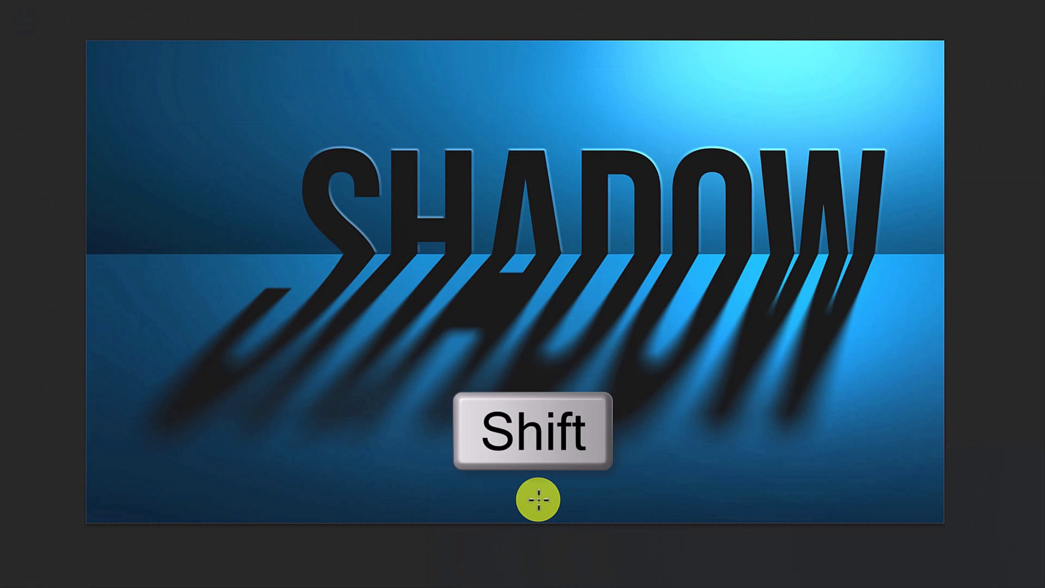
pyautogui.moveTo(539, 500)
pyautogui.mouseDown()
pyautogui.moveTo(538, 299)
pyautogui.moveTo(552, 262)
pyautogui.mouseUp()
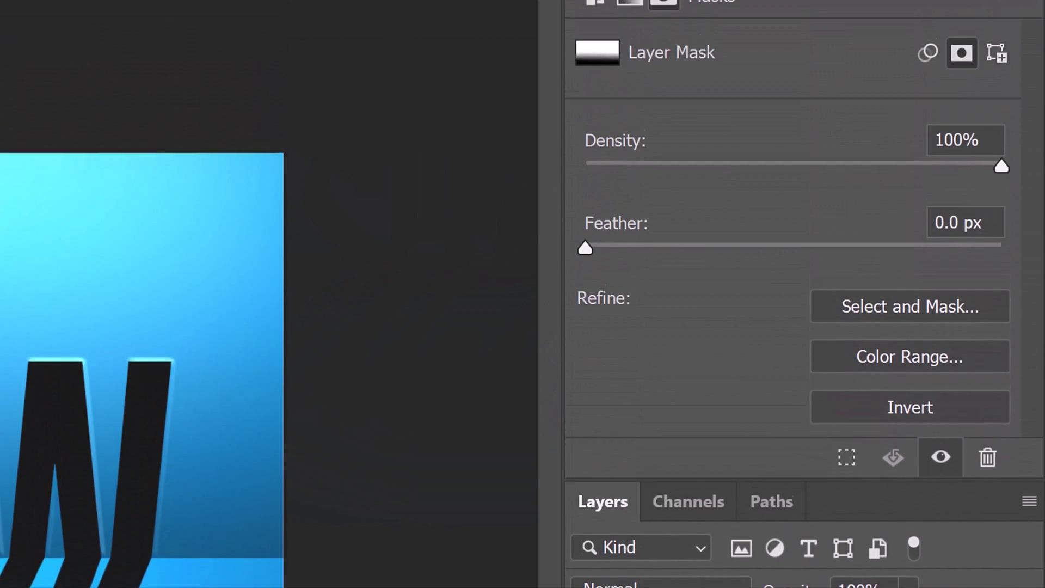
# Lower Layer 1's mask Density to 99% in the Properties panel.
pyautogui.moveTo(1000, 238); pyautogui.dragTo(996, 239)
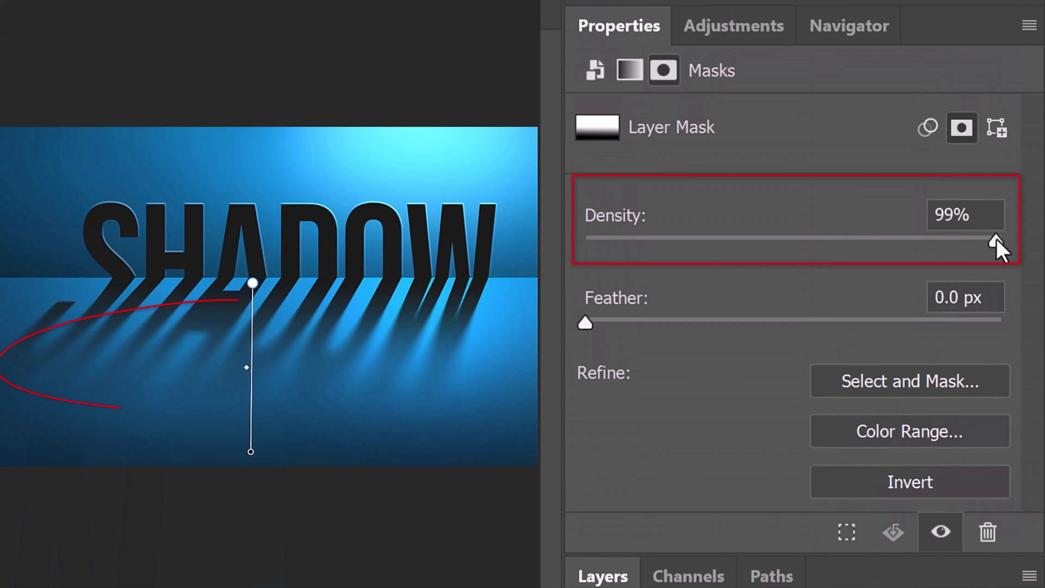